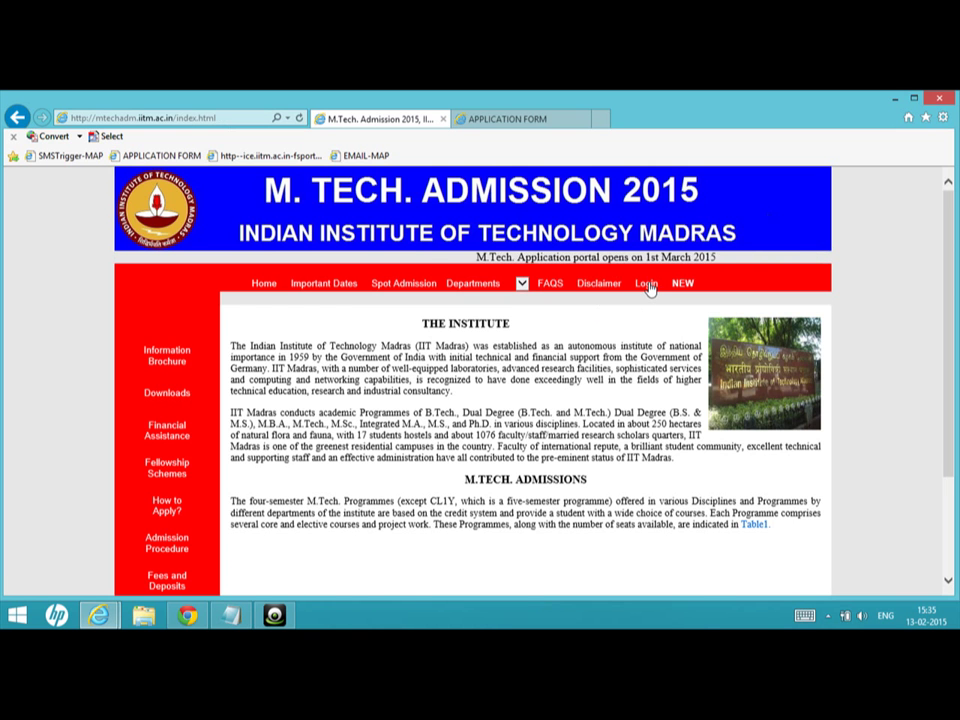
Switch to the APPLICATION FORM page and bring its blank Registration Details section into view
left_click(528, 120)
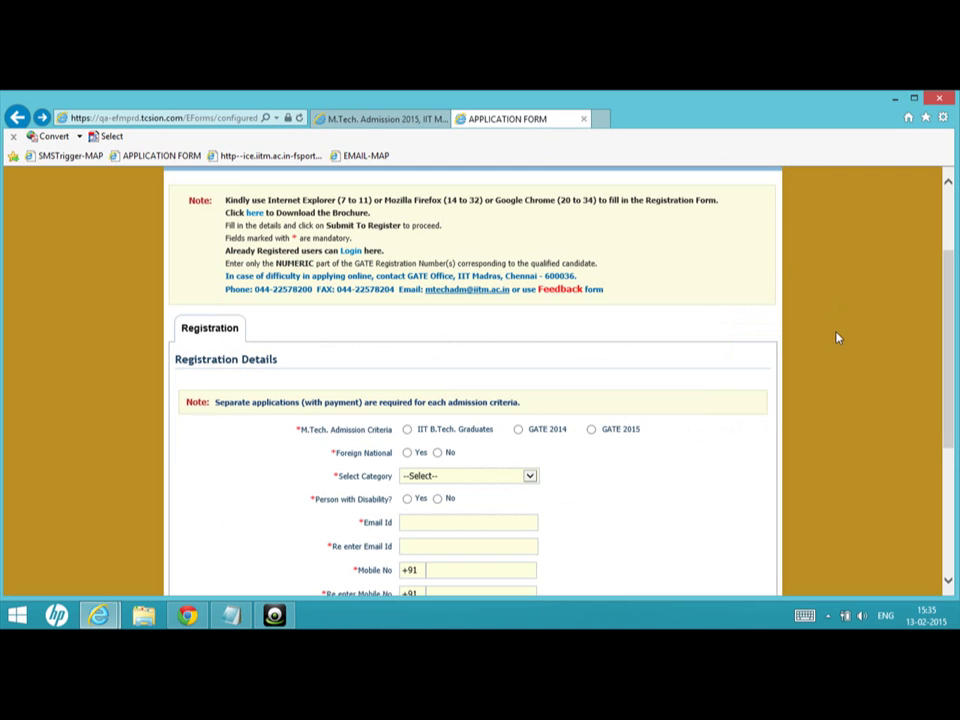
scroll(838, 340, "up", 3)
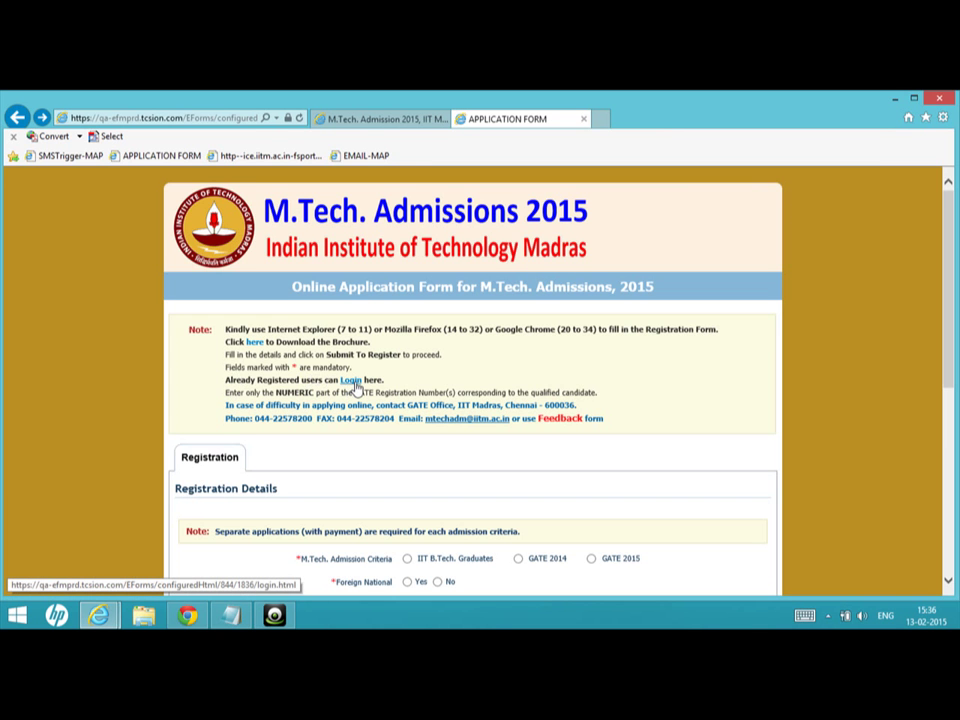
scroll(692, 422, "down", 1)
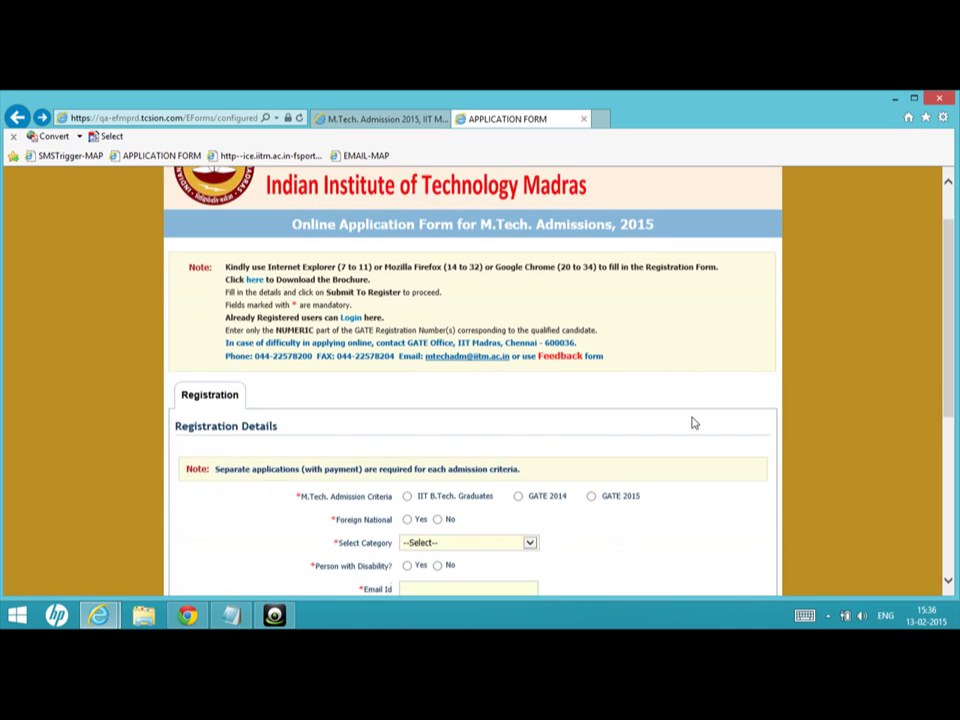
scroll(692, 422, "down", 1)
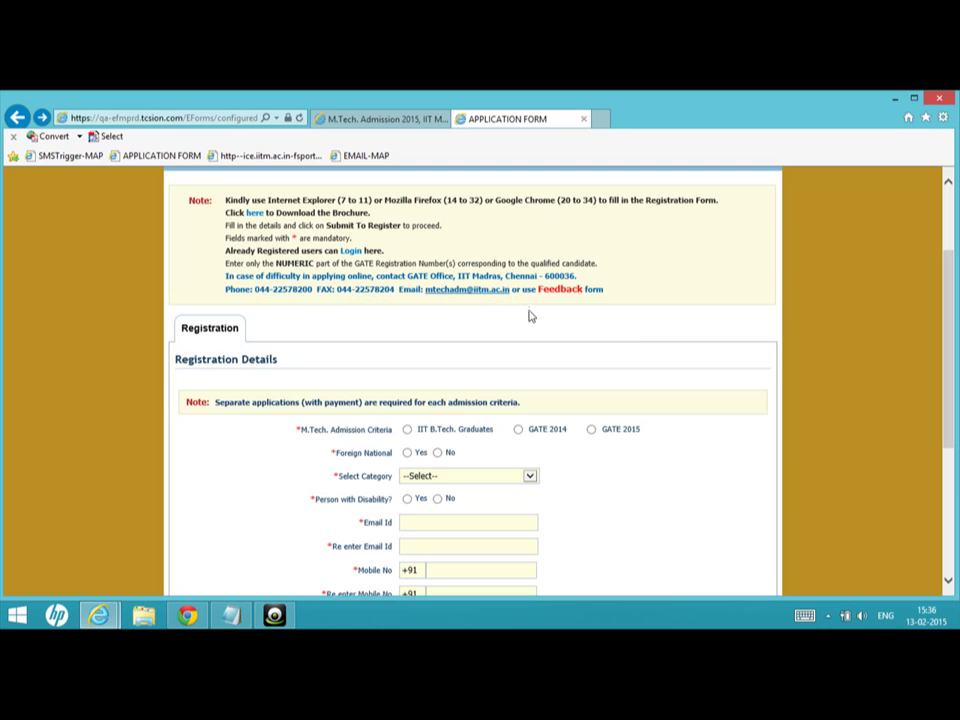
scroll(838, 378, "down", 1)
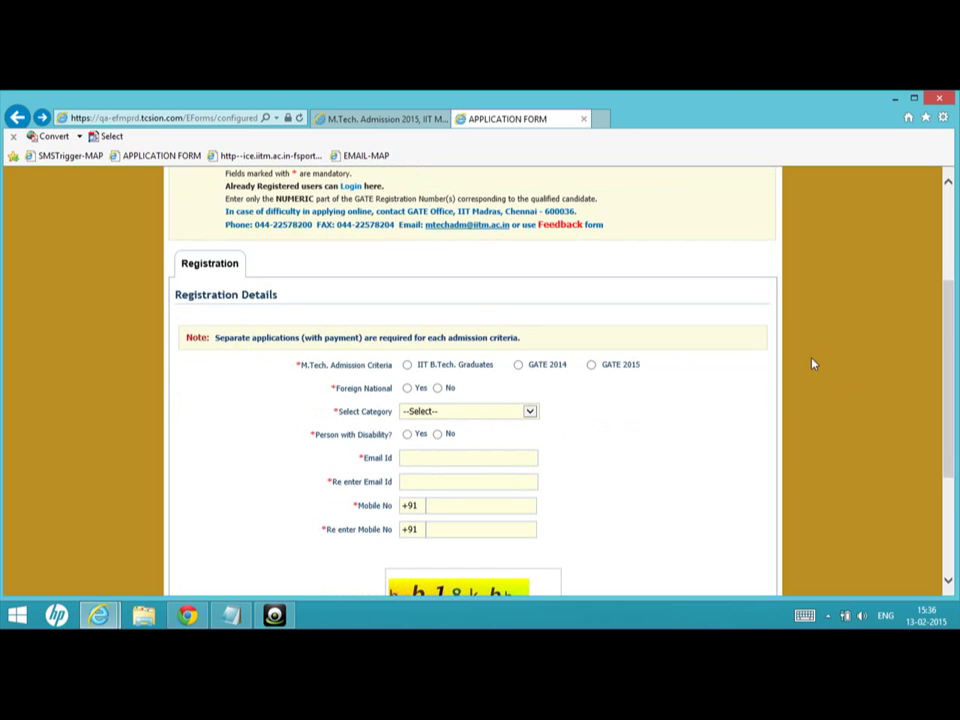
scroll(810, 360, "down", 2)
scroll(810, 359, "up", 1)
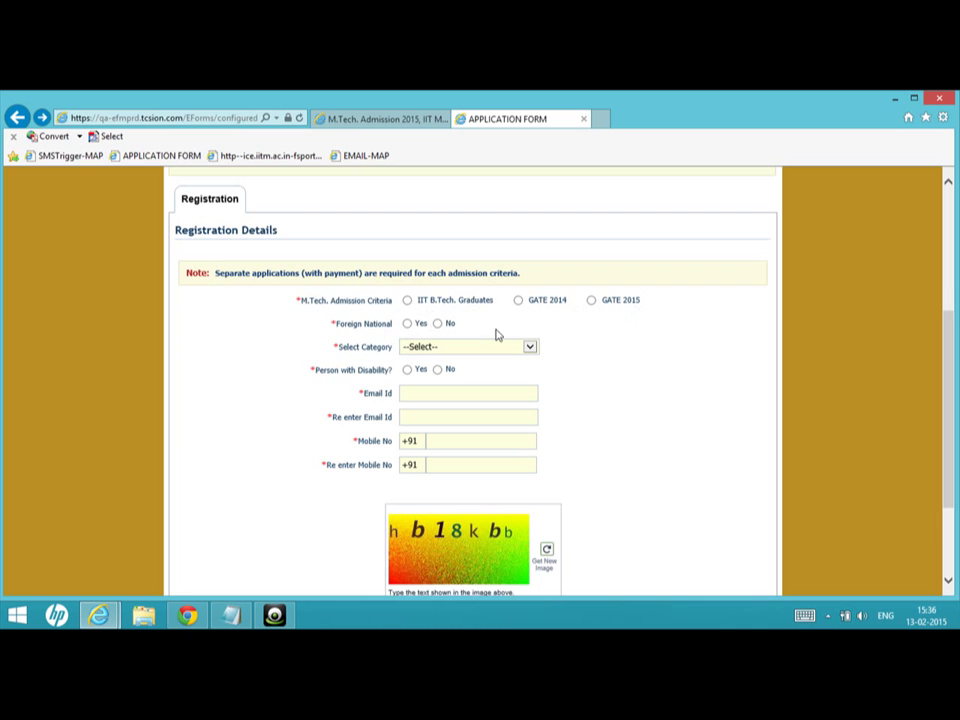
scroll(562, 355, "down", 1)
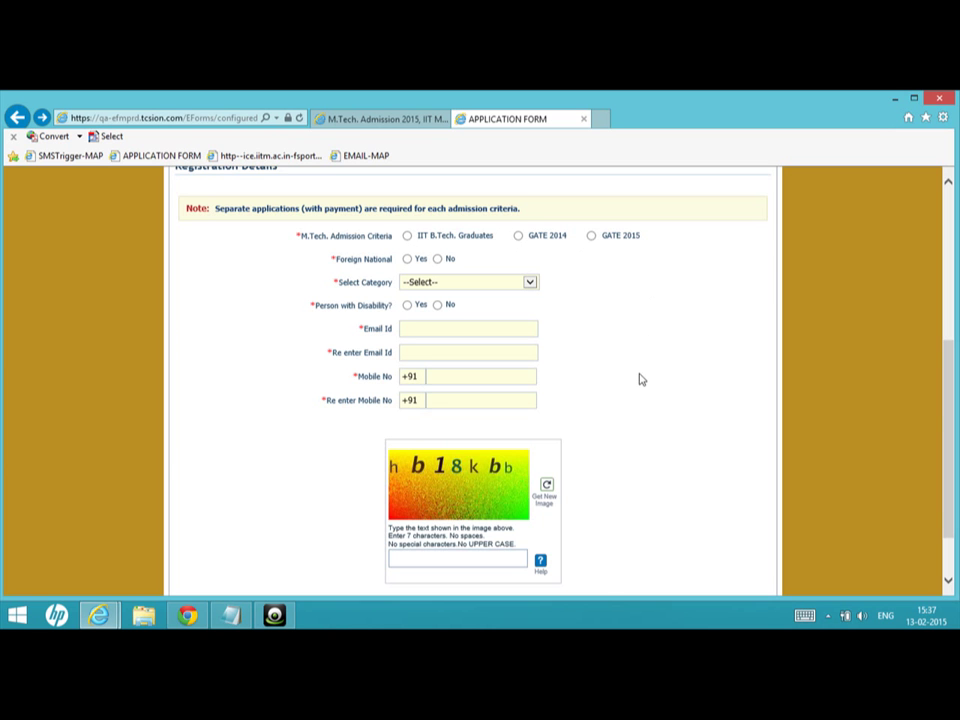
Choose IIT B.Tech. Graduates, mark the degree as completed, and enter CGPA 8.0
left_click(407, 235)
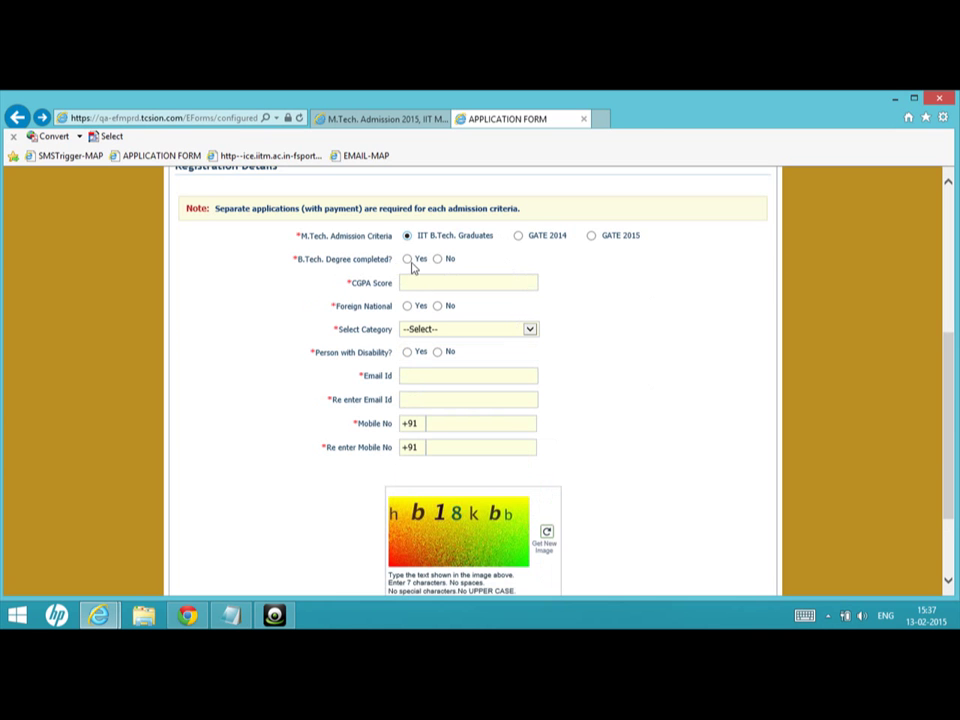
left_click(408, 260)
left_click(448, 280)
Answer No to Foreign National and set the category to General
left_click(418, 307)
left_click(438, 307)
left_click(530, 331)
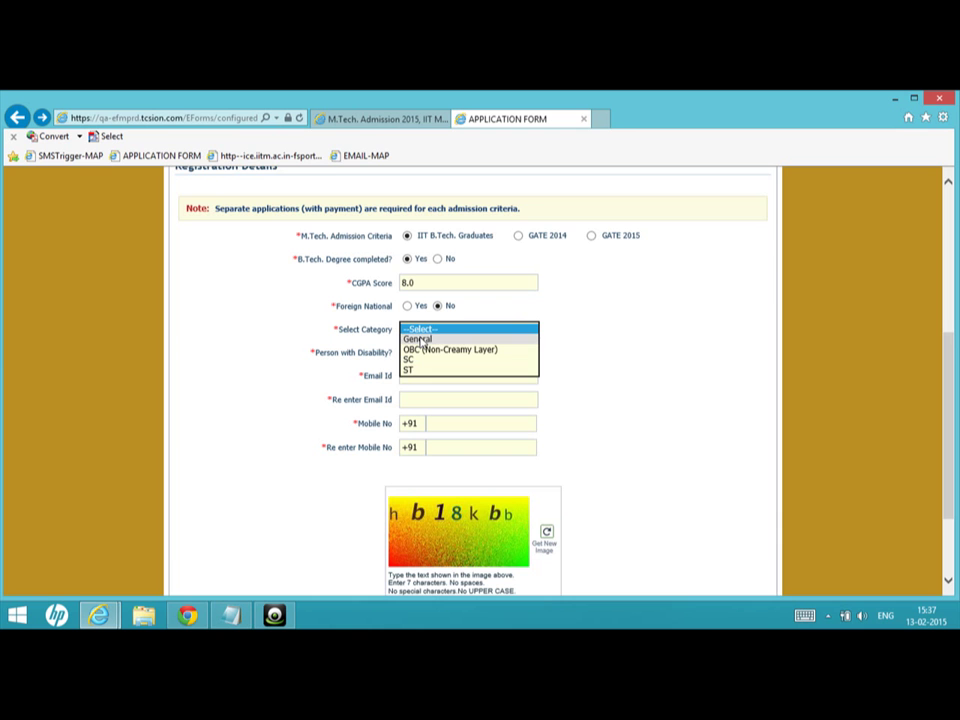
left_click(419, 340)
scroll(640, 372, "down", 2)
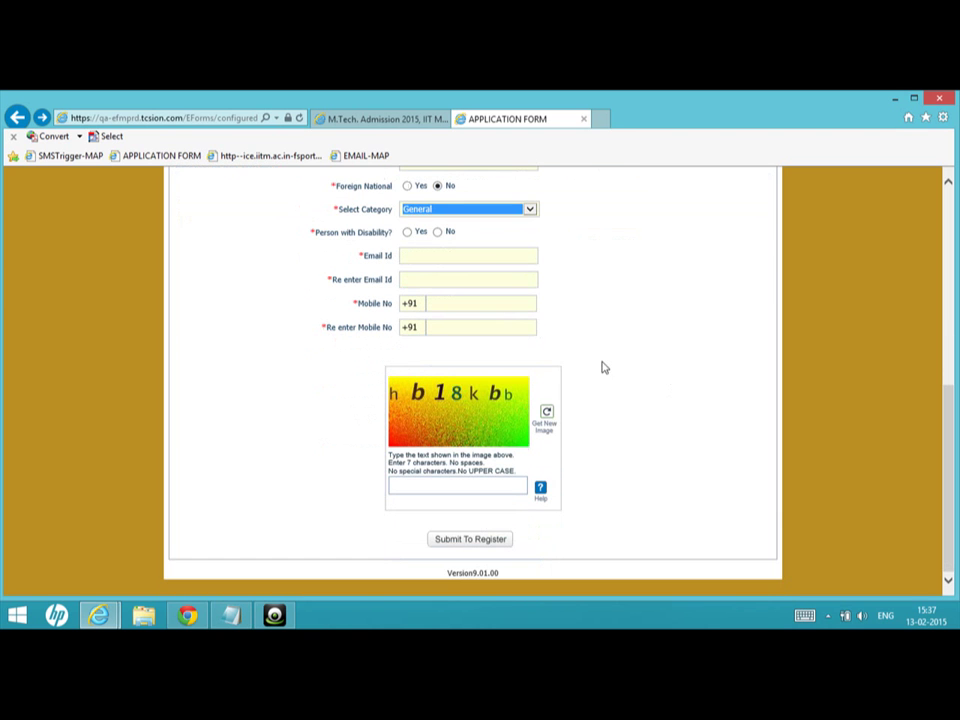
Set Person with Disability to No and fill in and re-enter the e-mail address
left_click(437, 232)
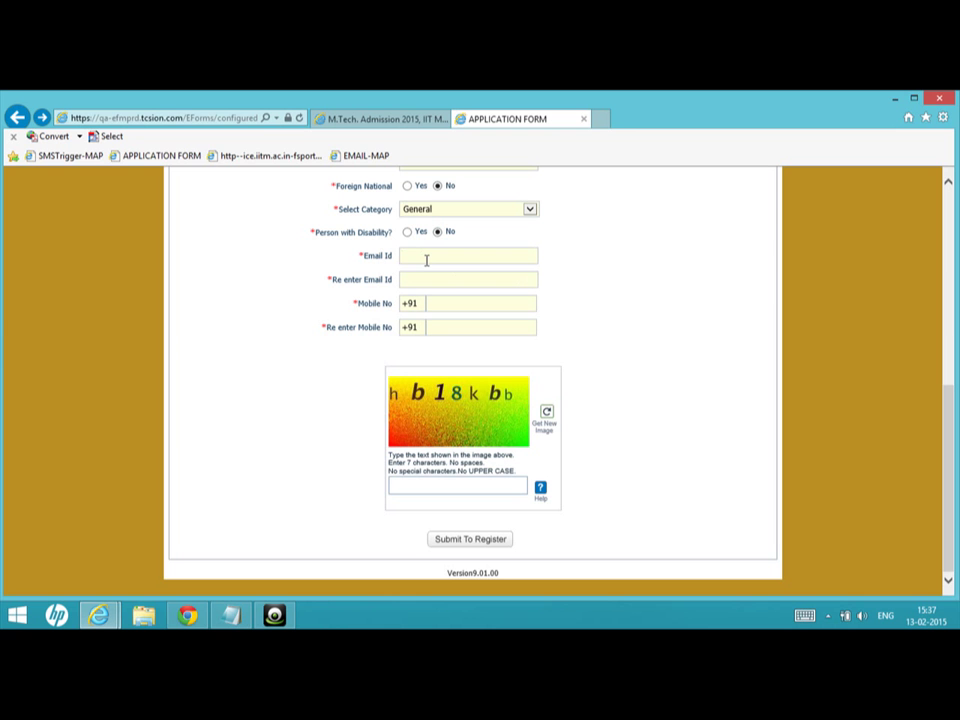
type("abc@gmail.com")
left_click(416, 281)
type("b")
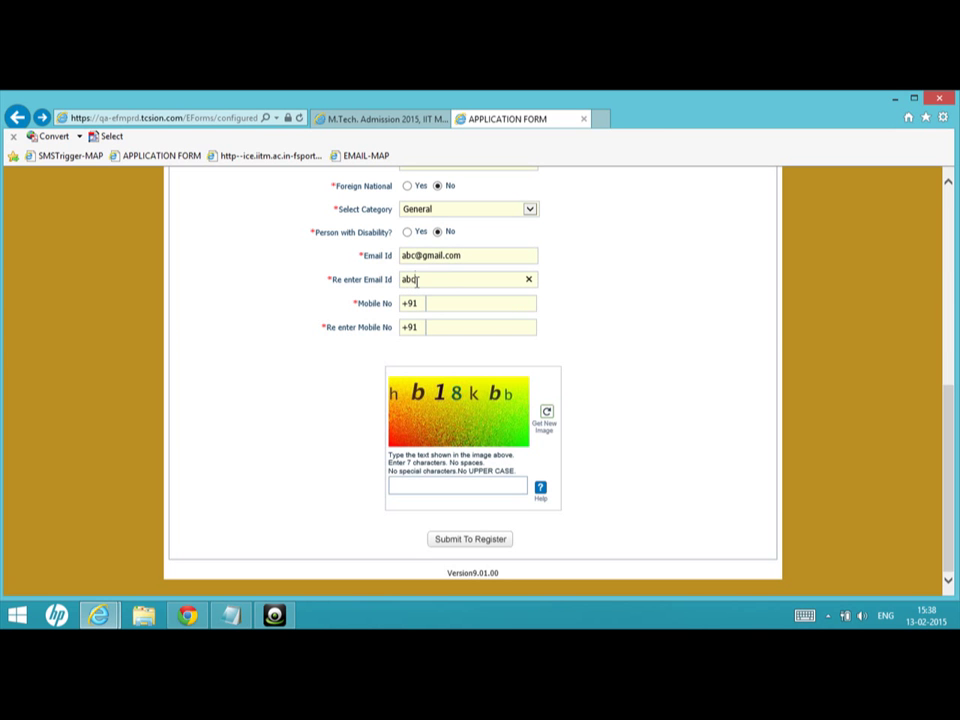
type("bc@gmail.com")
Enter the mobile number in both mobile fields, then fill in the captcha text
left_click(438, 305)
type("9999999999")
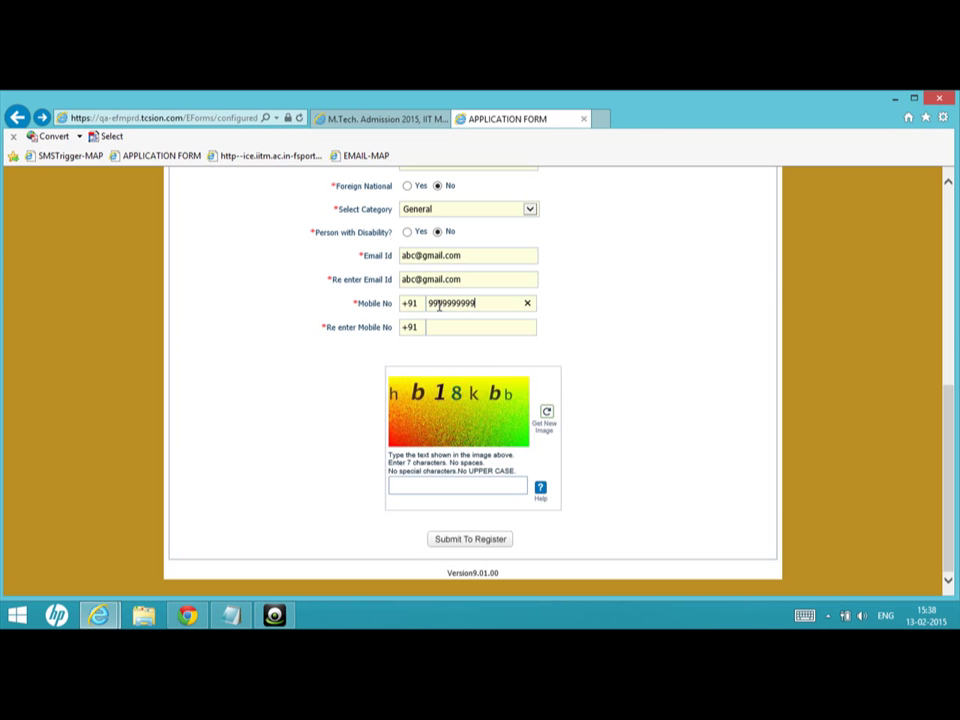
left_click(446, 327)
type("9999999999")
left_click(426, 484)
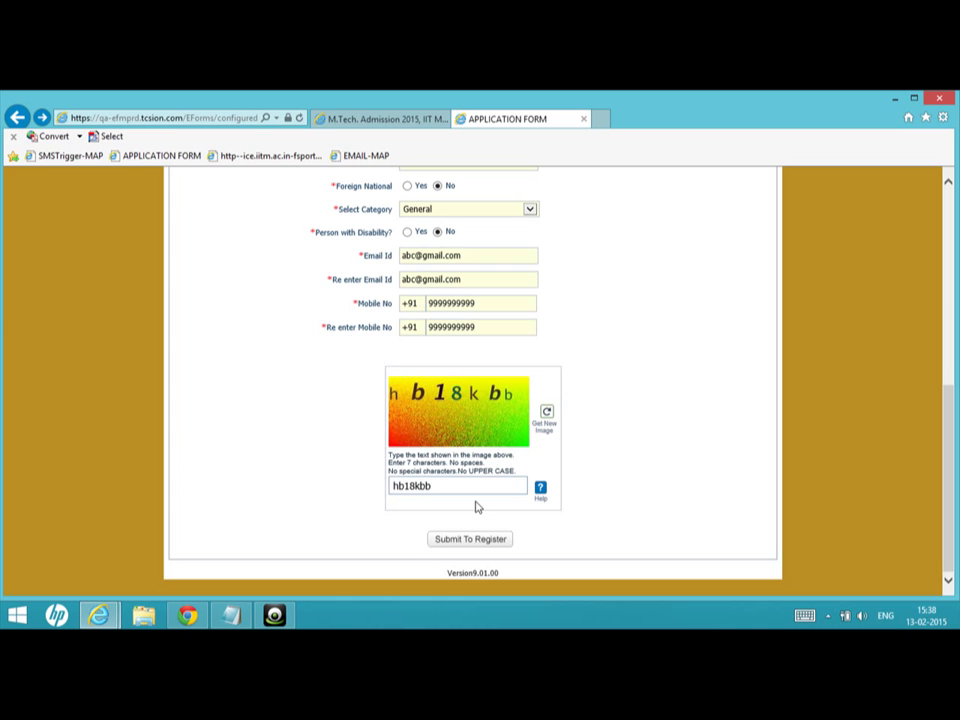
scroll(681, 506, "up", 3)
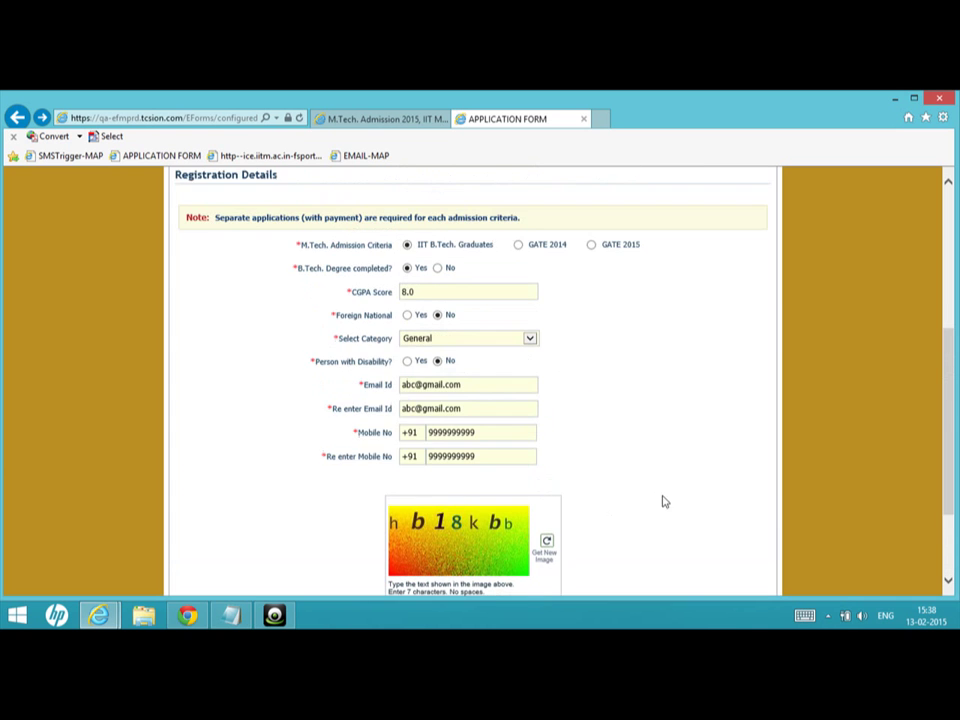
scroll(652, 455, "down", 3)
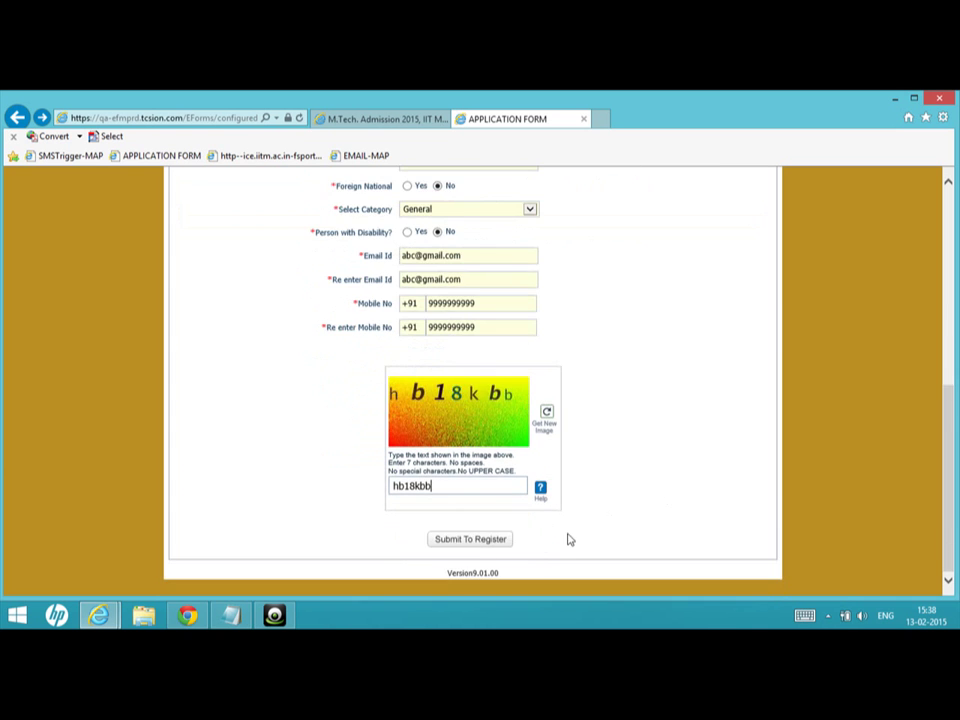
scroll(651, 458, "up", 4)
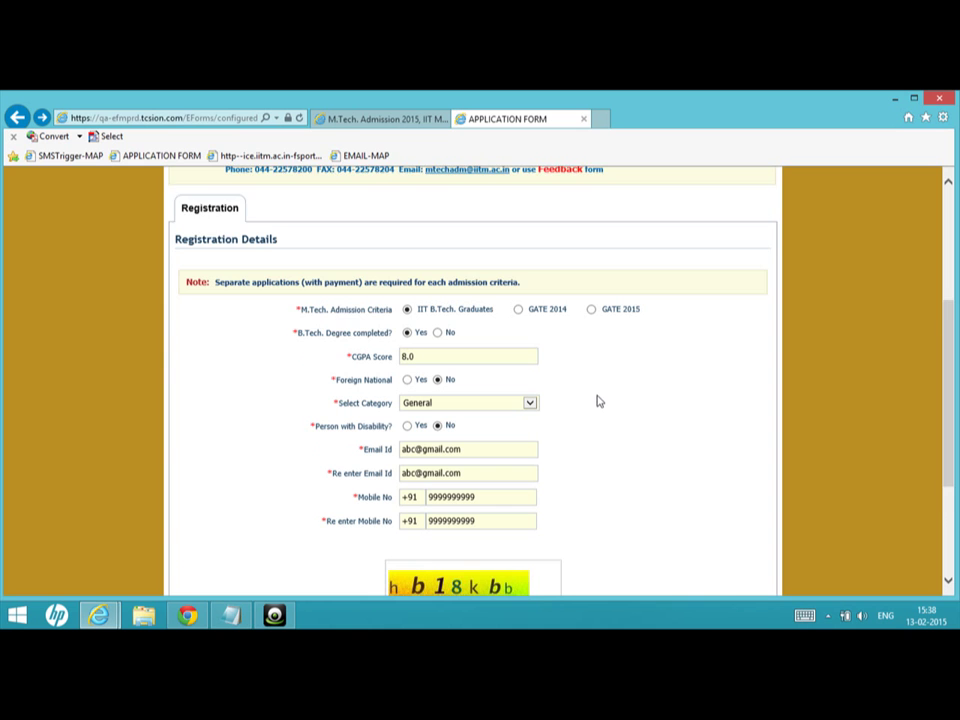
scroll(598, 401, "down", 1)
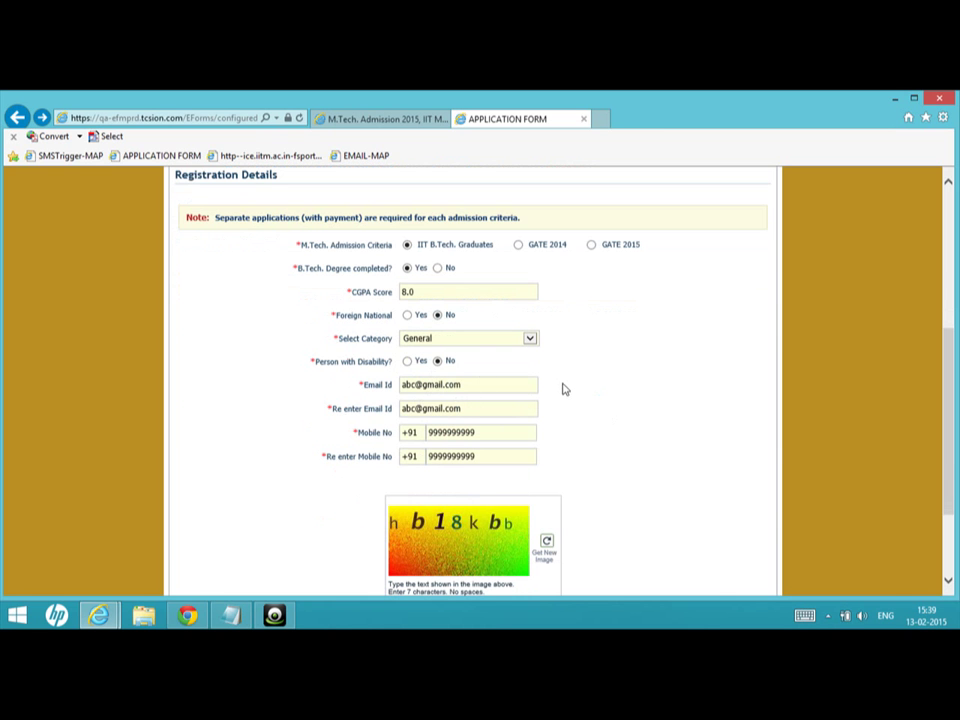
Switch the admission criterion to GATE 2014 and enter the GATE registration number
left_click(518, 245)
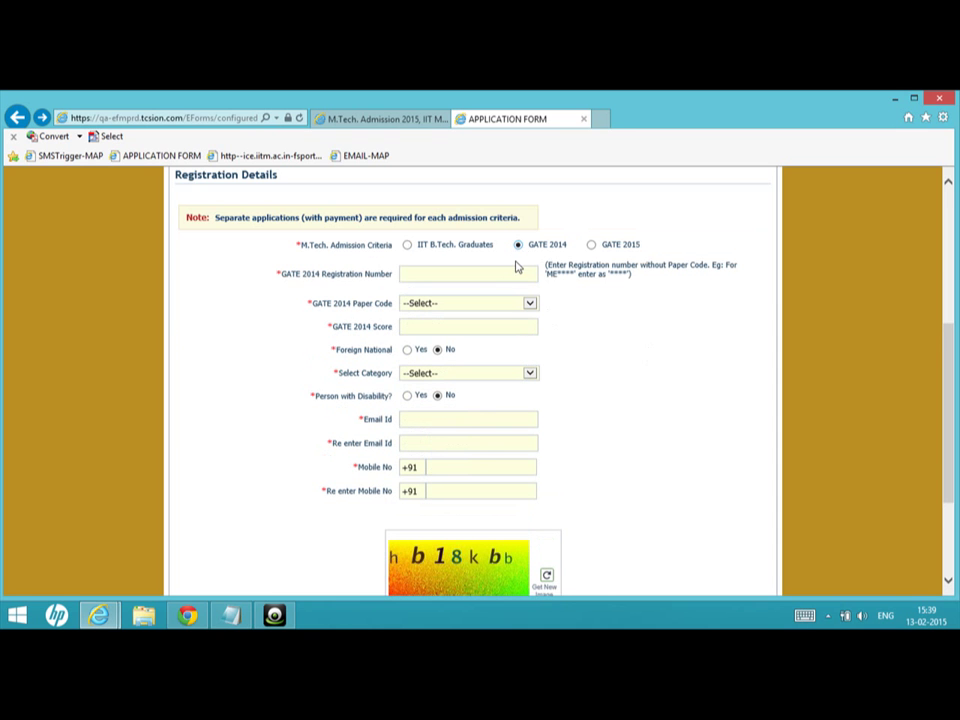
left_click(488, 276)
type("878788888")
Set GATE 2014 paper code EE, score 878, and category OBC (Non-Creamy Layer)
left_click(531, 304)
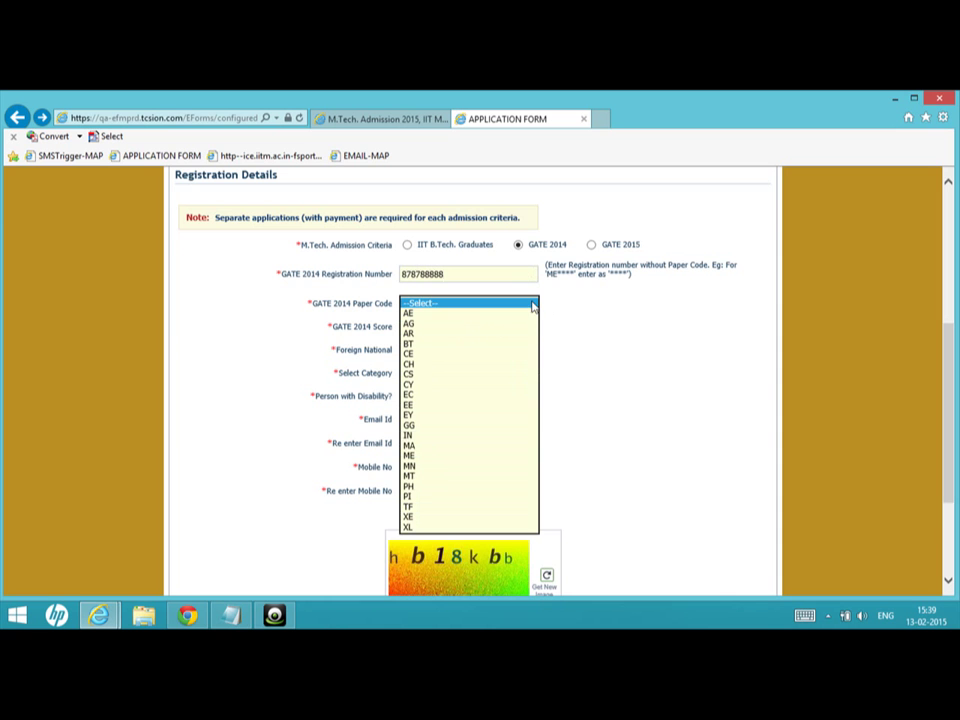
left_click(412, 404)
left_click(440, 327)
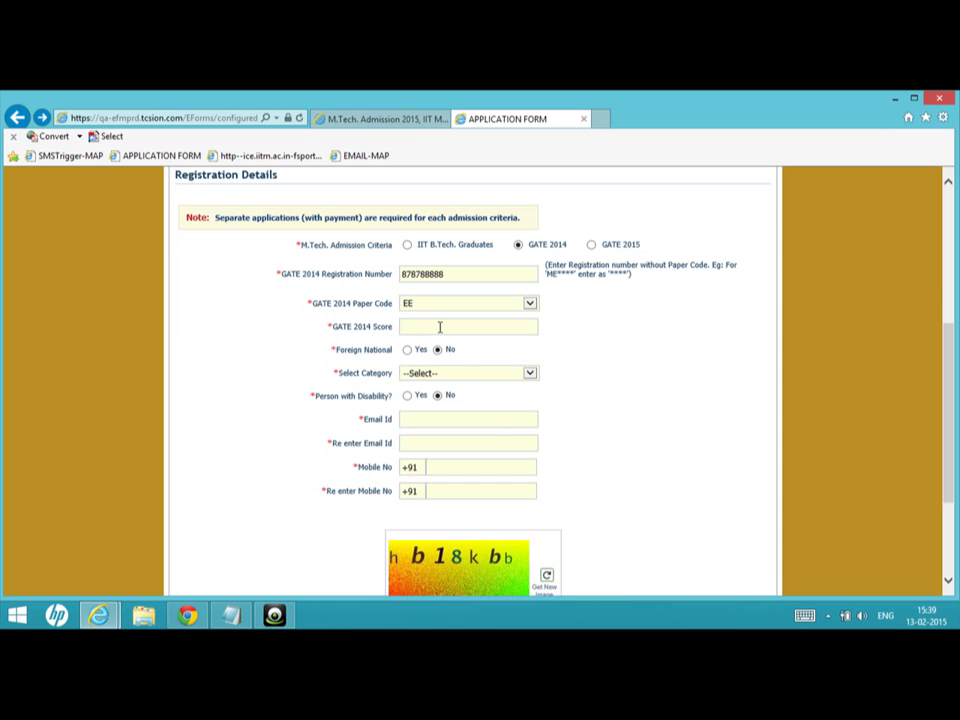
type("878")
left_click(530, 373)
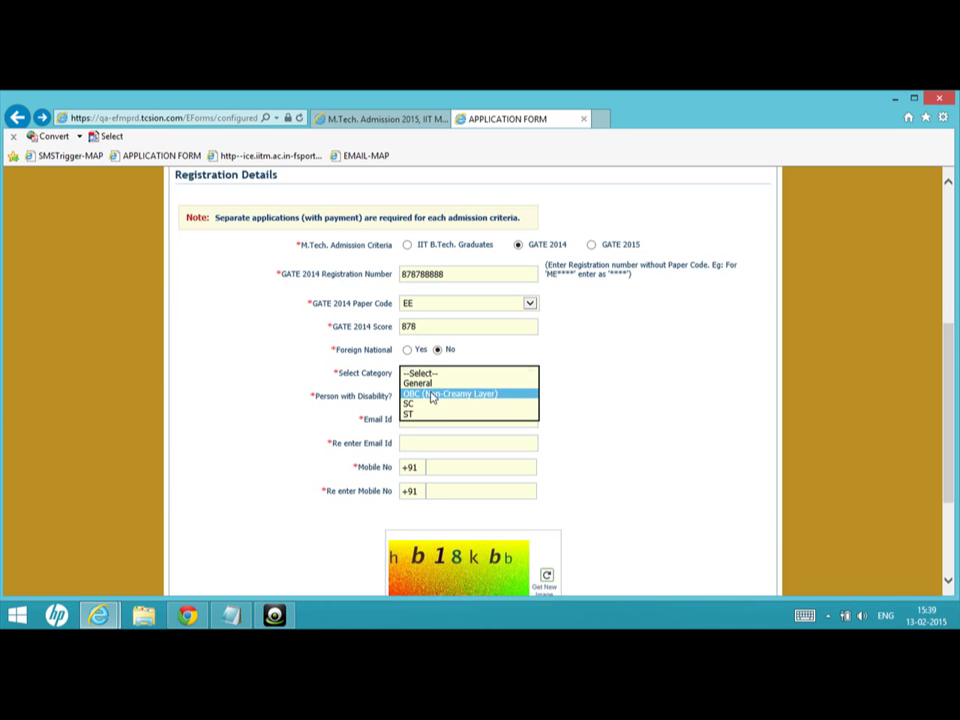
left_click(434, 394)
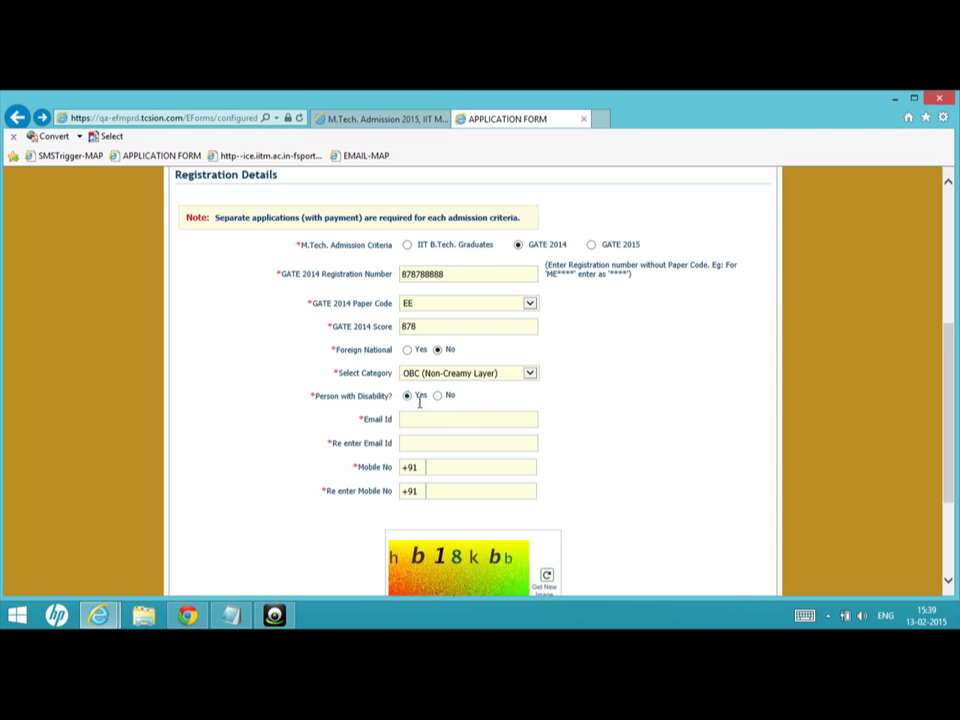
Fill in the e-mail address in Email Id and confirm it in Re-enter Email Id
scroll(587, 428, "down", 1)
left_click(414, 356)
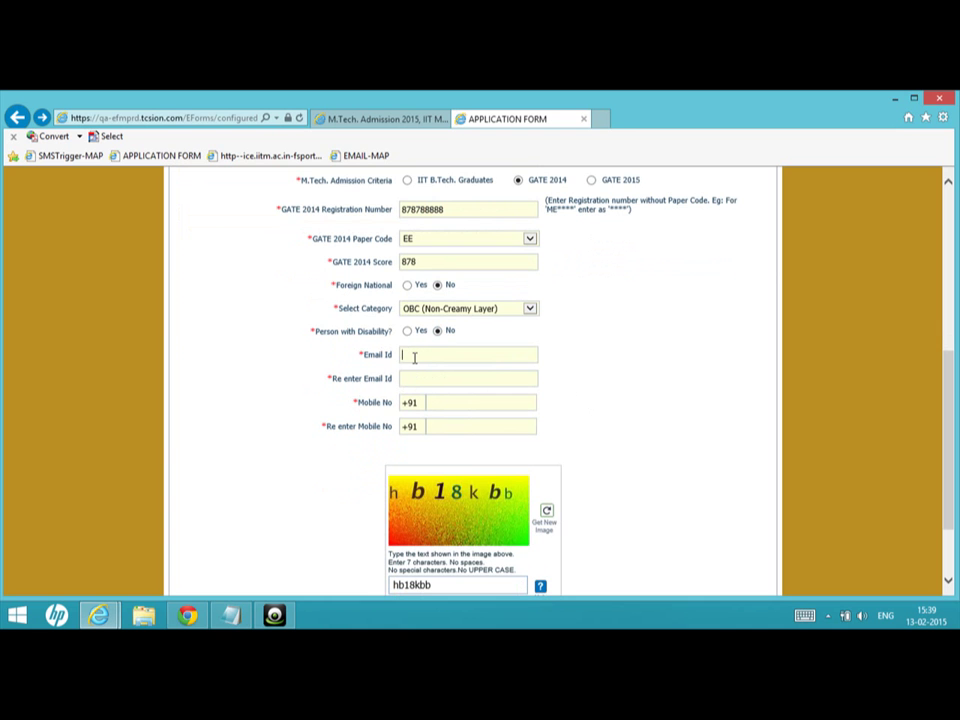
type("abc@gmail.com")
left_click(424, 378)
type("abc")
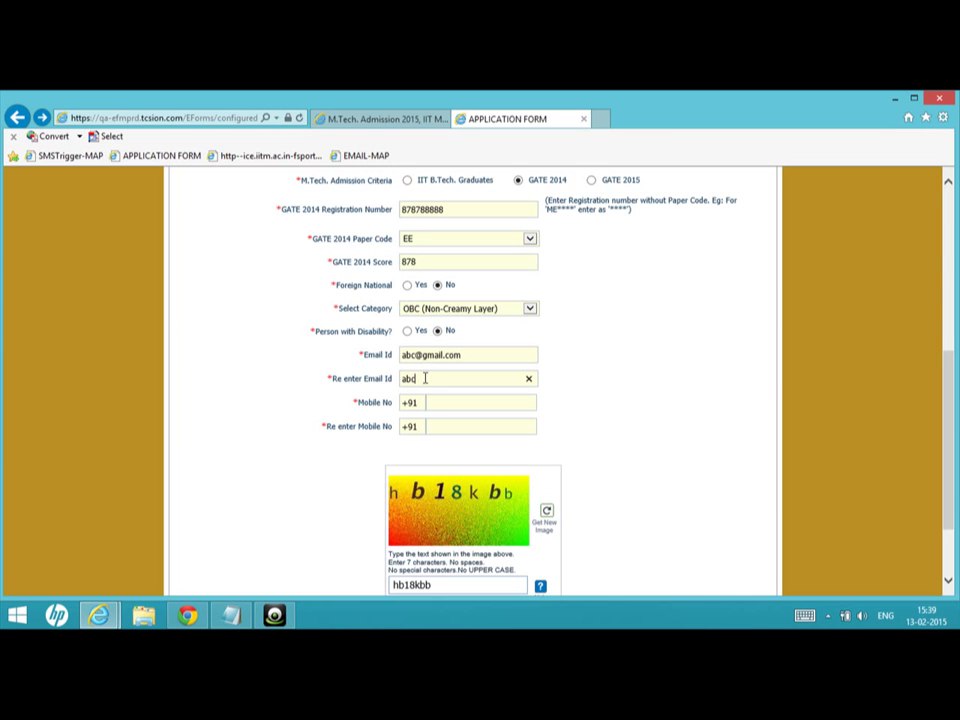
type("@gmail.com")
Enter the mobile number in Mobile No and confirm it in Re-enter Mobile No
left_click(454, 401)
type("9444444")
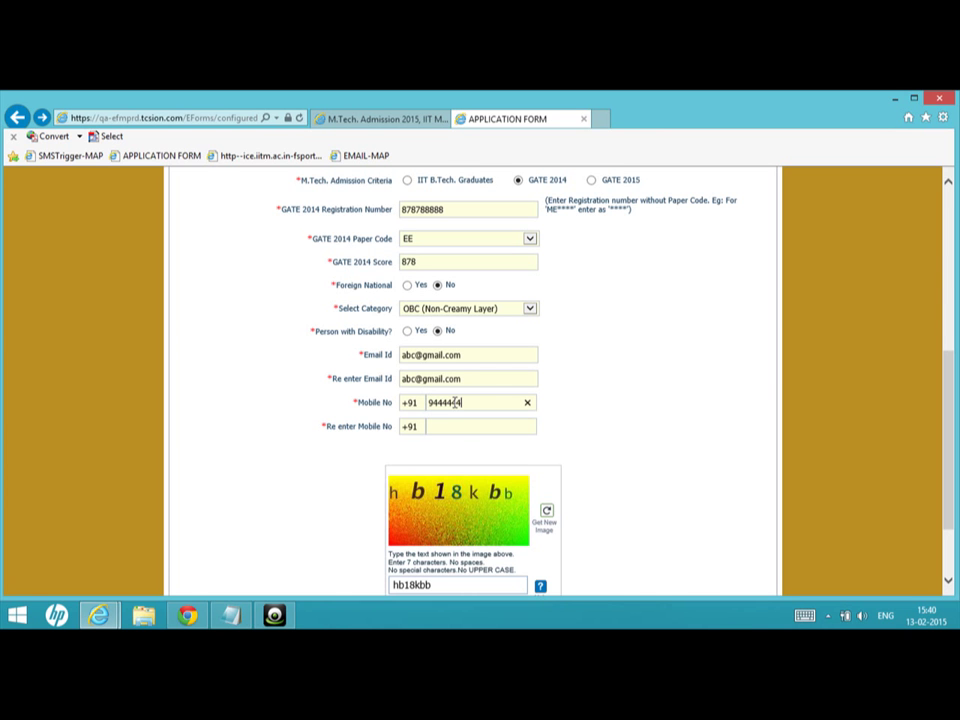
type("4")
left_click(462, 431)
type("94444444")
scroll(462, 433, "down", 3)
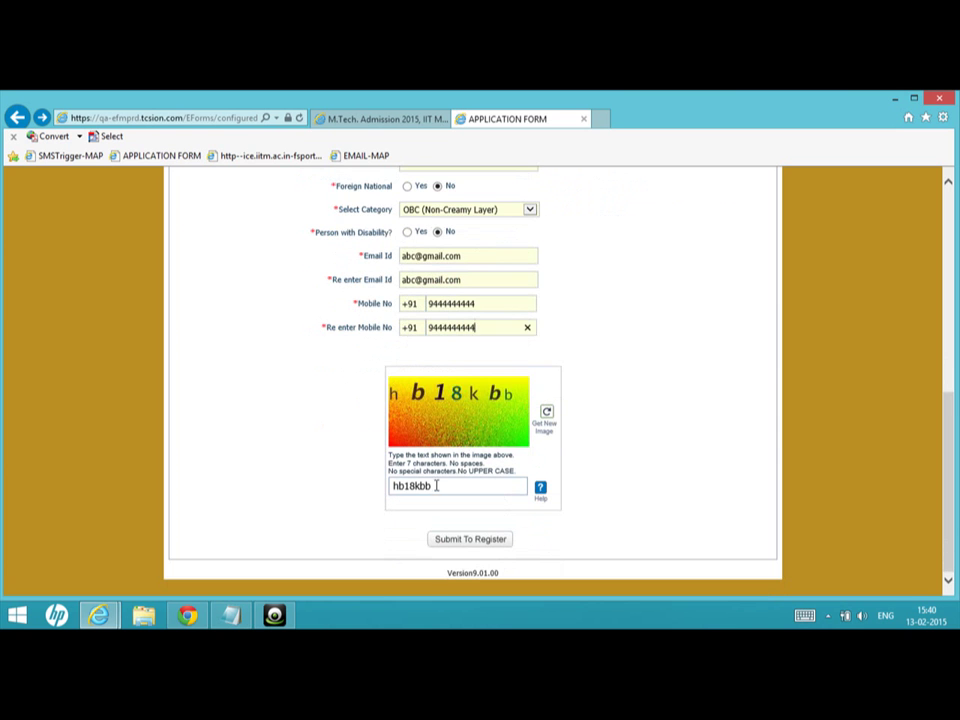
scroll(660, 412, "up", 4)
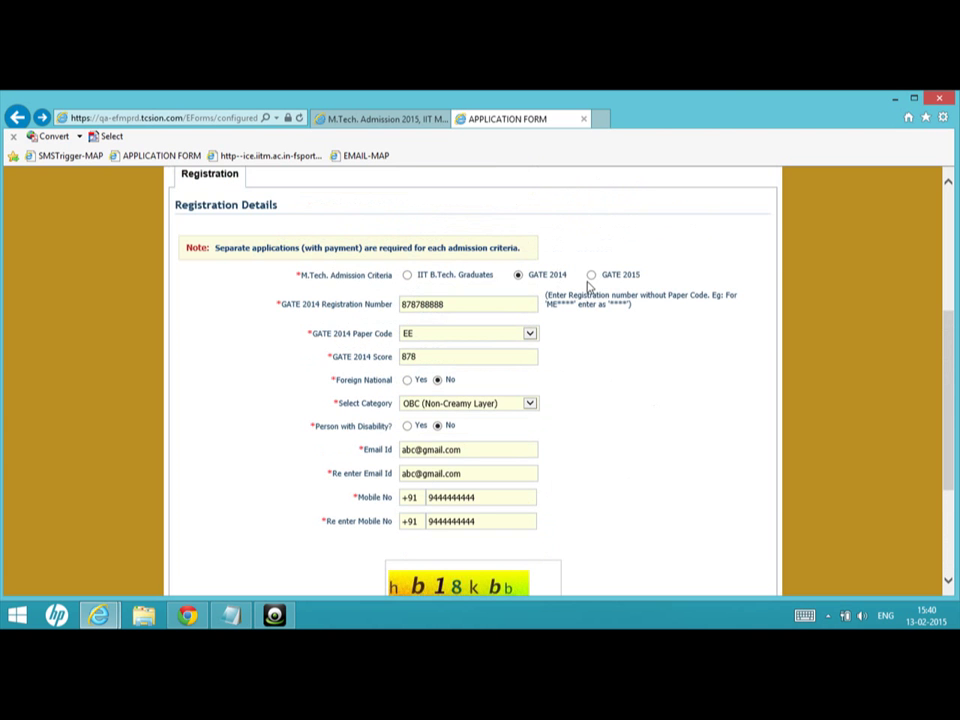
Switch to the GATE 2015 criterion, enter the registration number, and set paper code MA
left_click(591, 276)
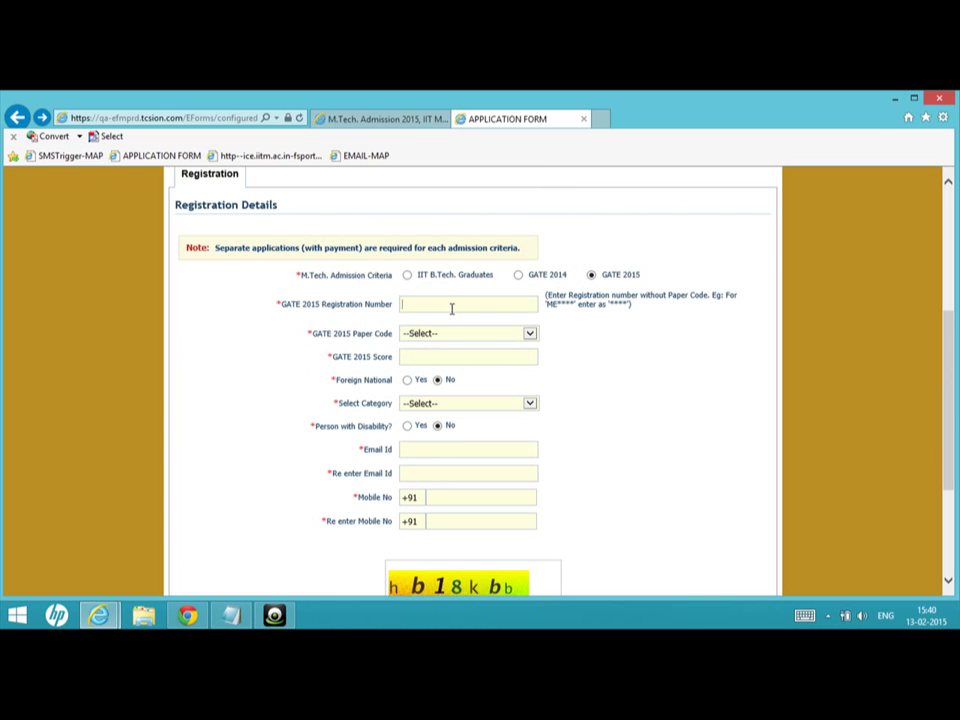
type("9999159001")
left_click(512, 335)
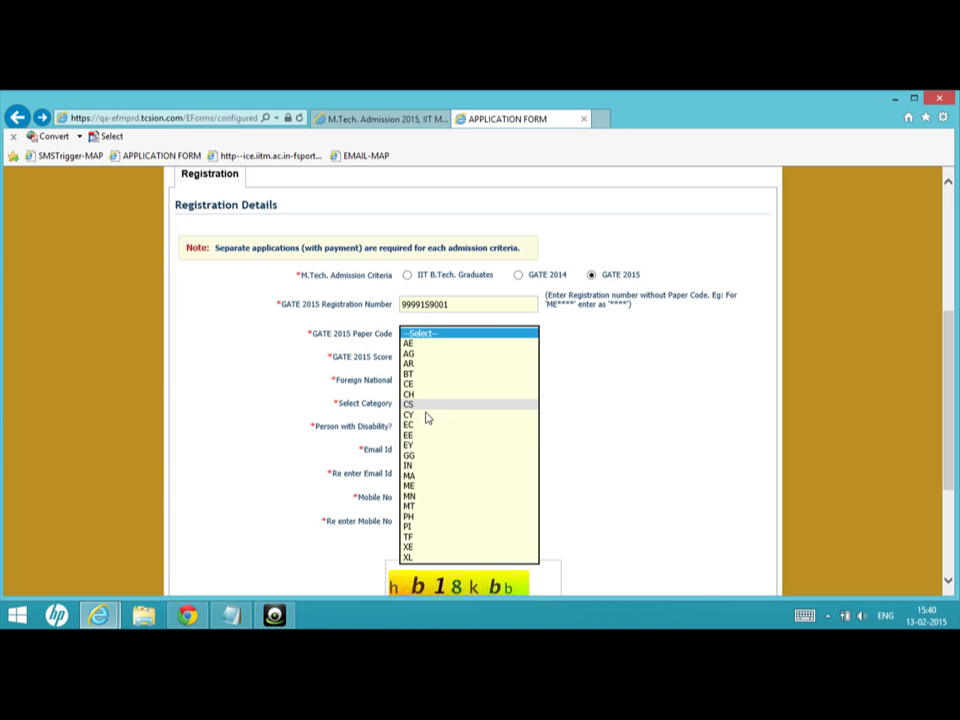
left_click(420, 424)
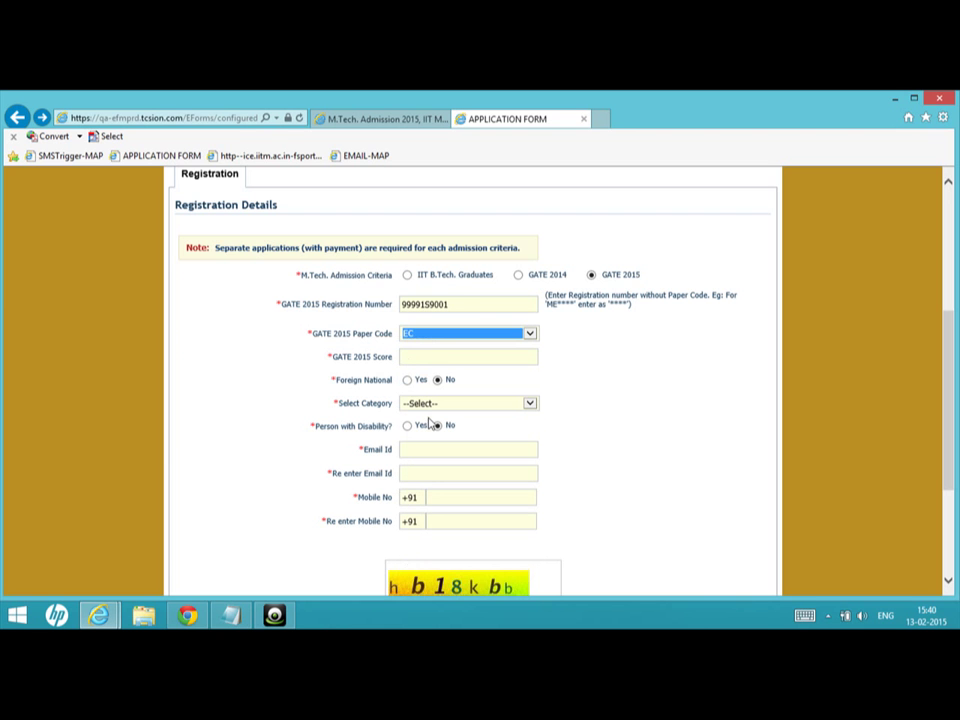
left_click(424, 357)
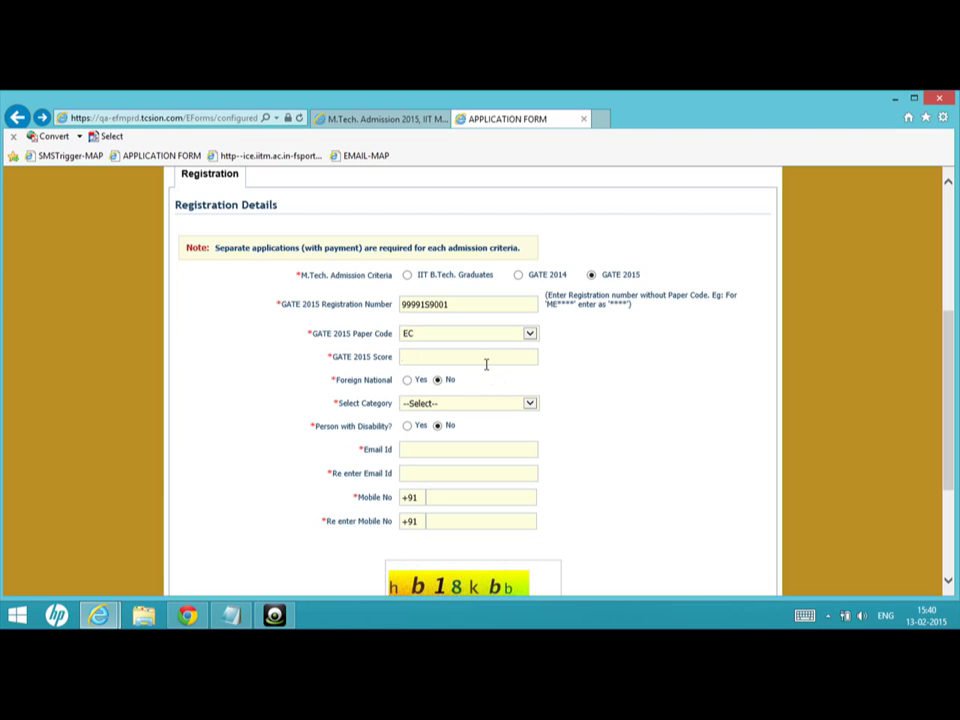
left_click(529, 334)
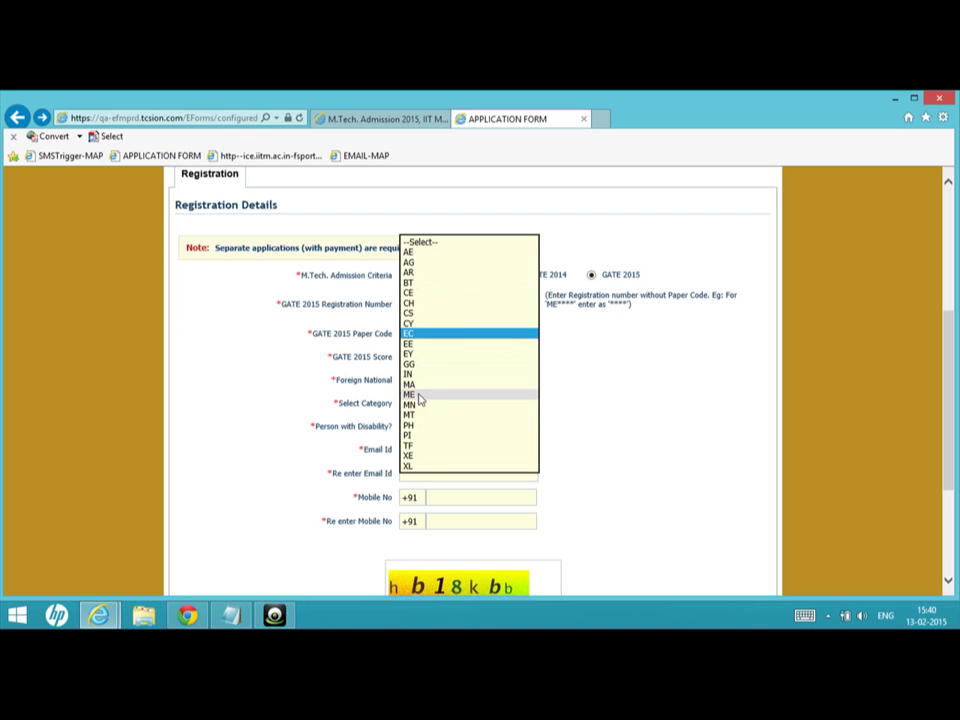
left_click(420, 385)
Enter GATE 2015 score 425 and set the category to General
left_click(421, 357)
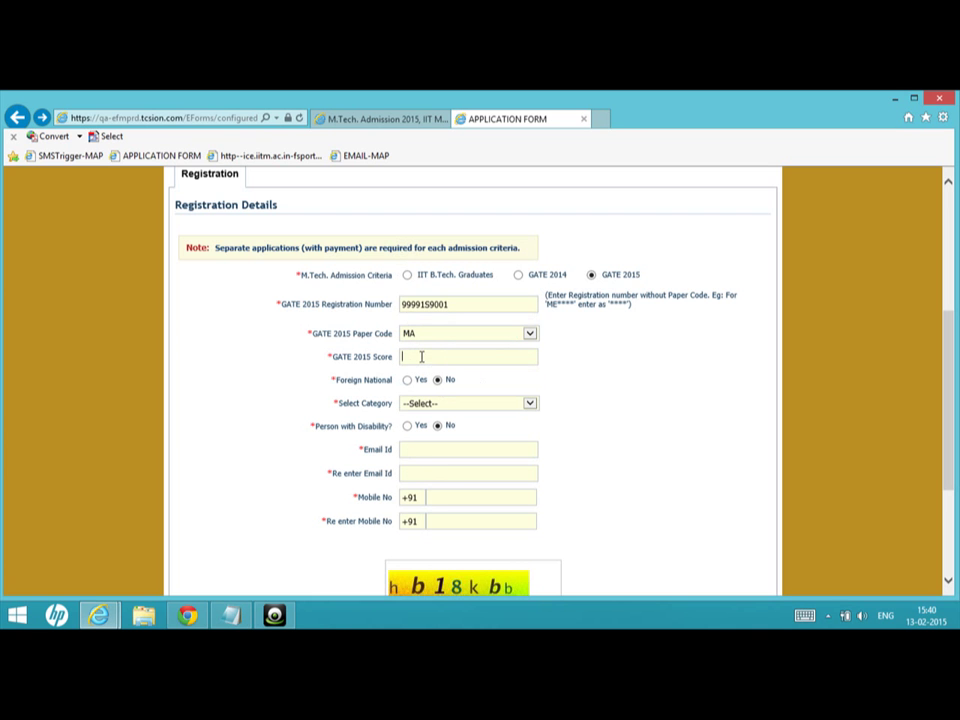
type("425")
left_click(530, 404)
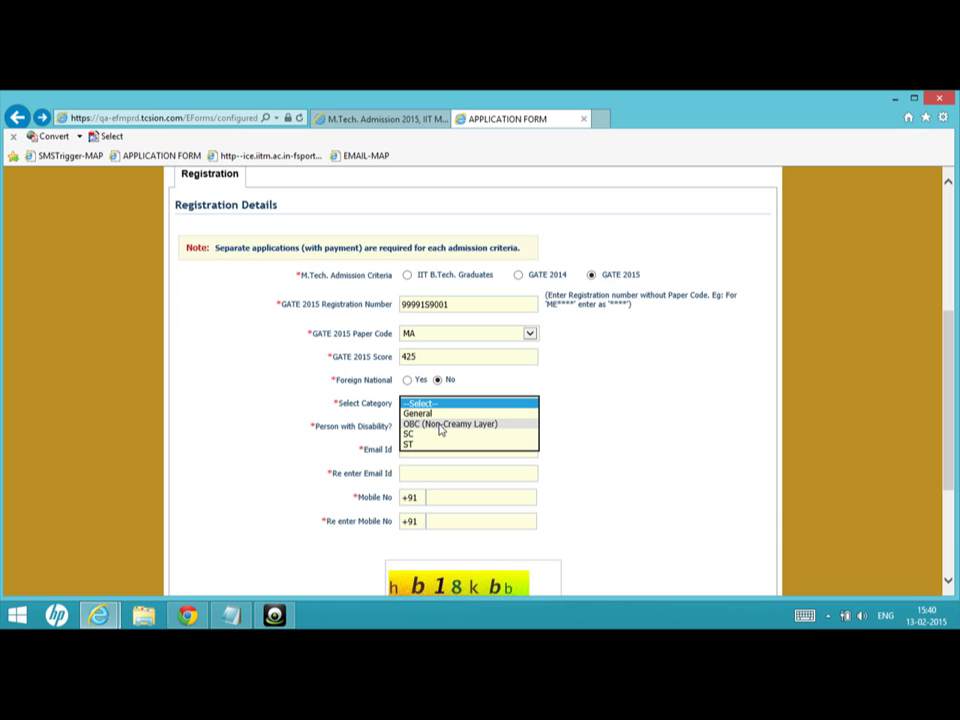
left_click(420, 414)
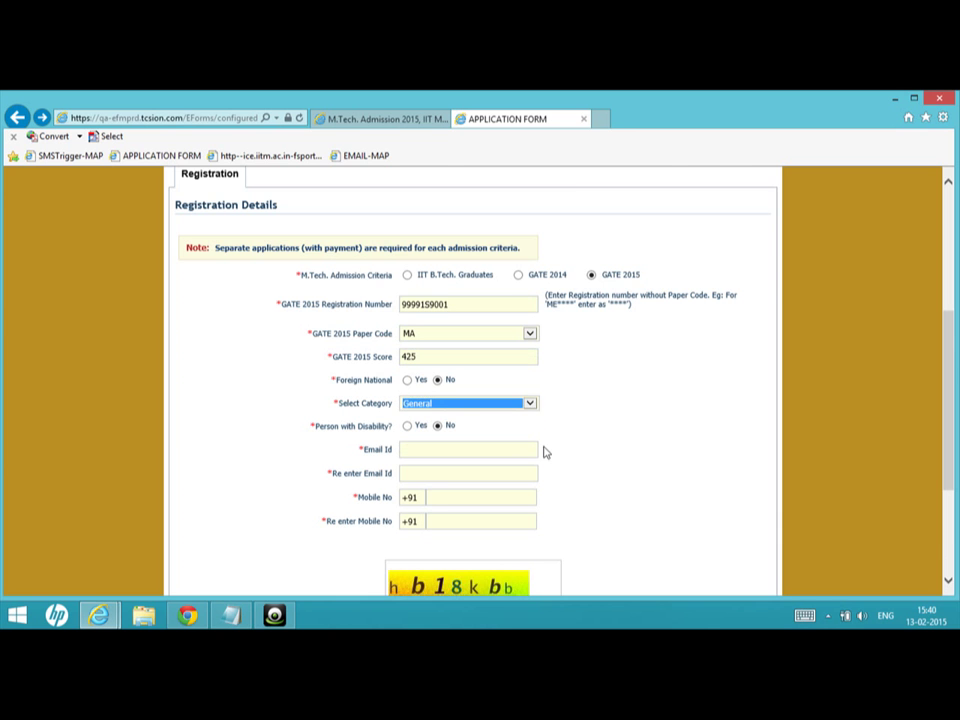
Mark Person with Disability as Yes, then fill in and confirm the e-mail address
scroll(560, 450, "down", 3)
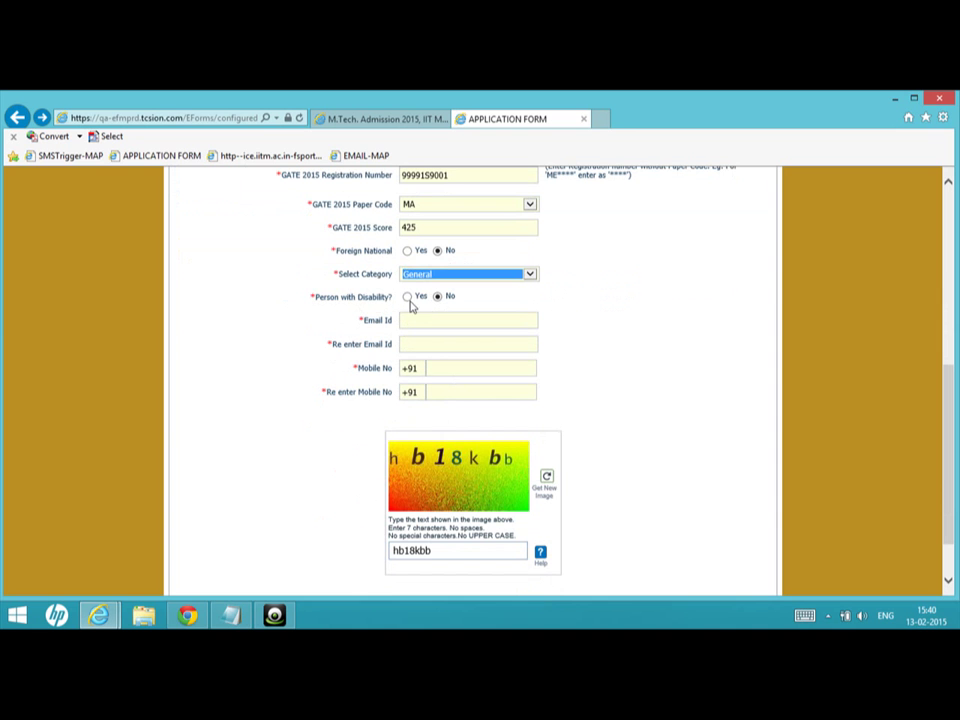
left_click(408, 297)
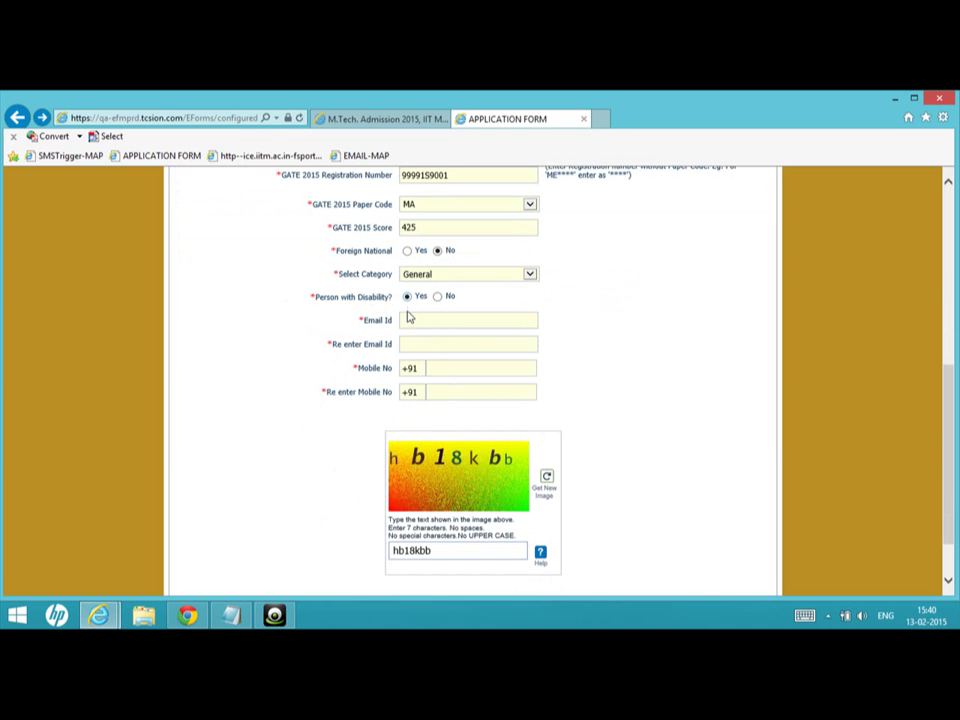
left_click(418, 321)
type("abc@gmail.com")
key("Tab")
type("abc")
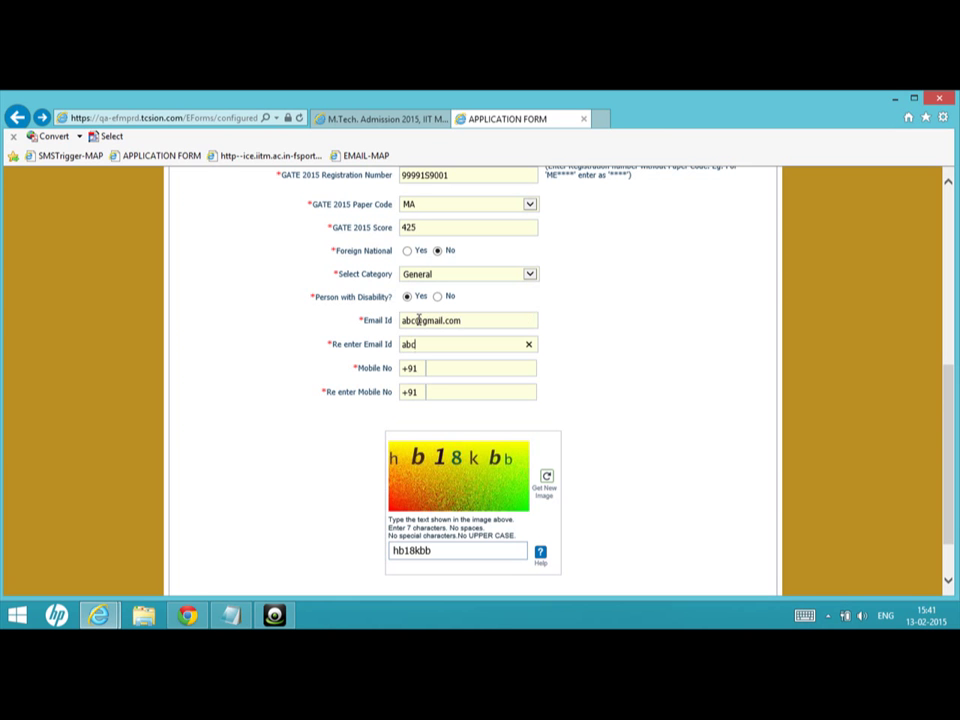
type("@gmail.com")
key("Tab")
Enter the mobile number and confirm it in Re-enter Mobile No
left_click(470, 369)
type("9444444")
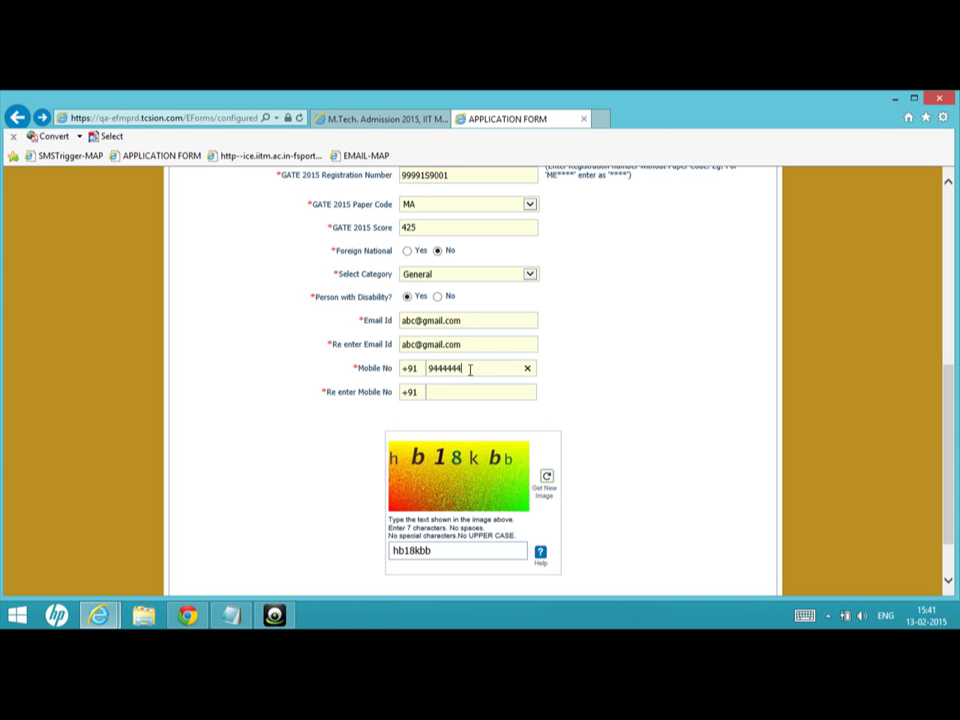
type("444")
left_click(455, 392)
type("9444444444")
scroll(551, 424, "down", 2)
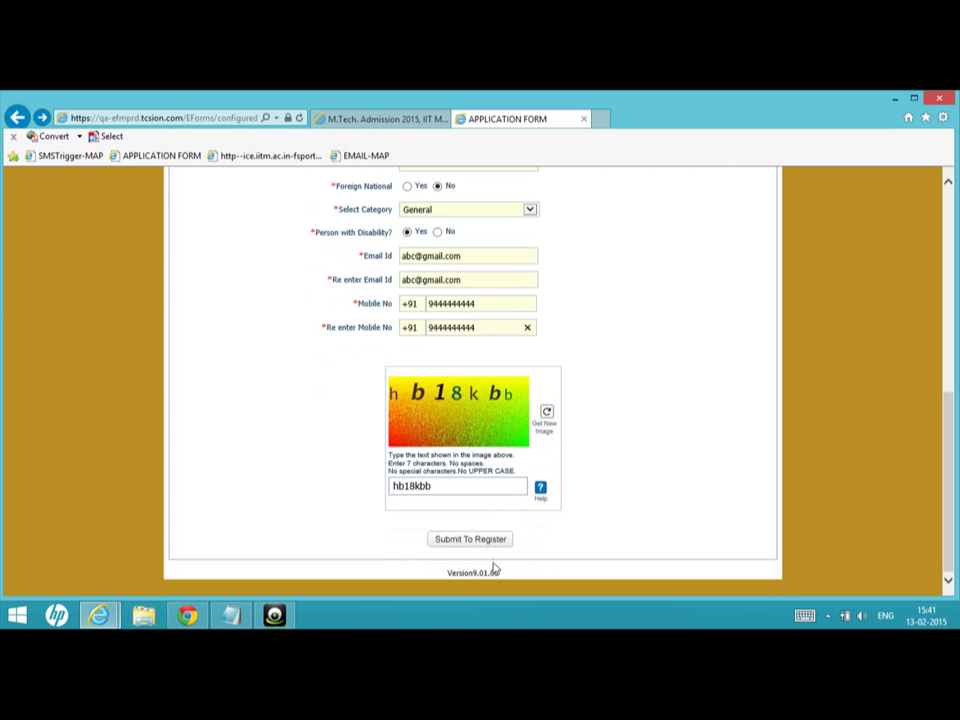
scroll(617, 480, "up", 2)
scroll(620, 473, "up", 5)
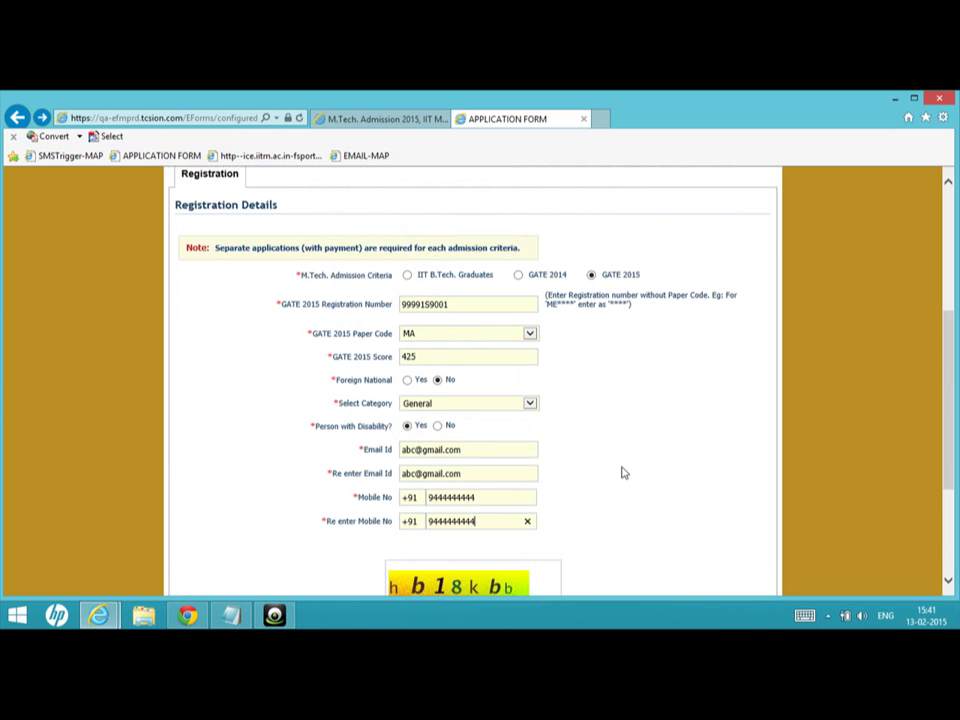